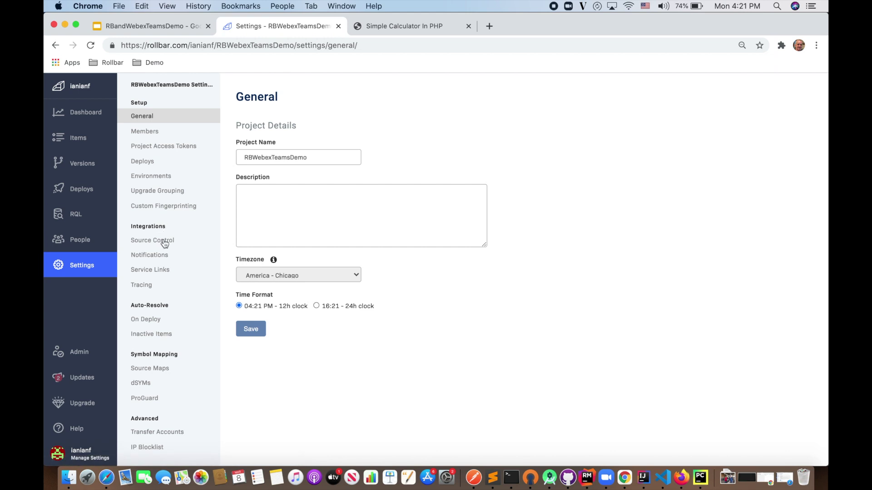
# - Open the Webex Teams channel in the project's notification settings, searching the page for "web" to locate it
pyautogui.click(157, 258)
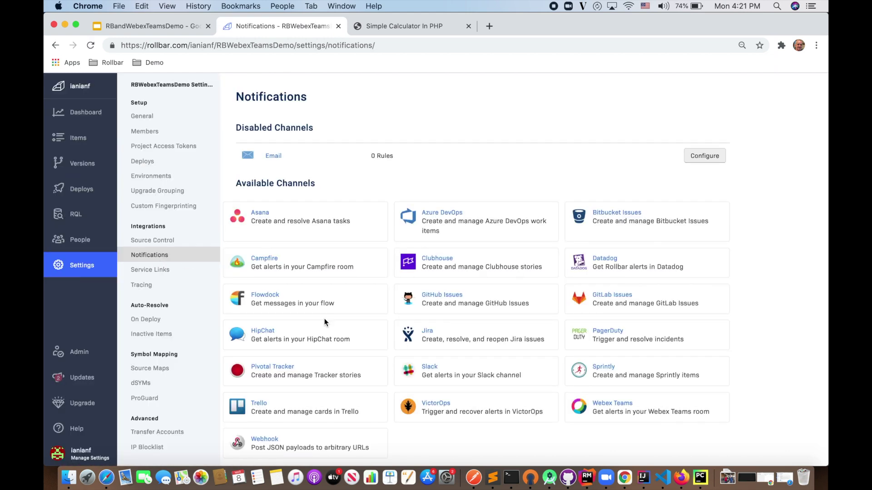
pyautogui.scroll(-1, 324, 322)
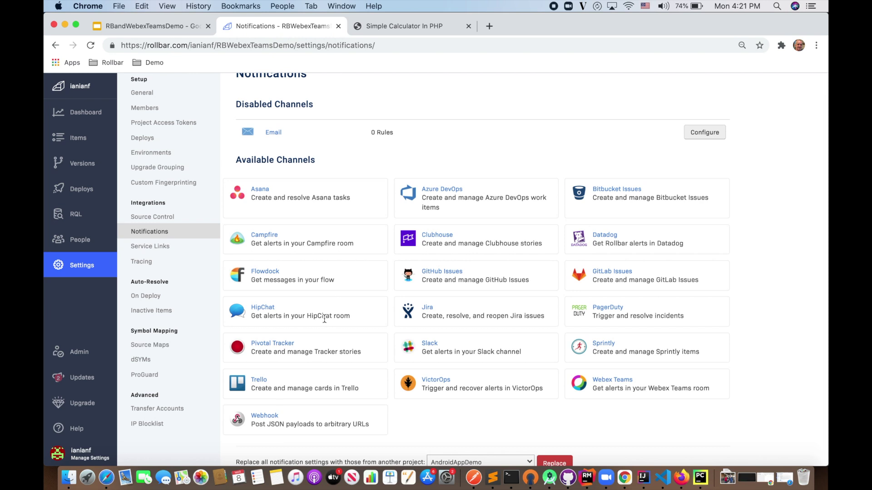
pyautogui.press('cmd+f')
pyautogui.write('web')
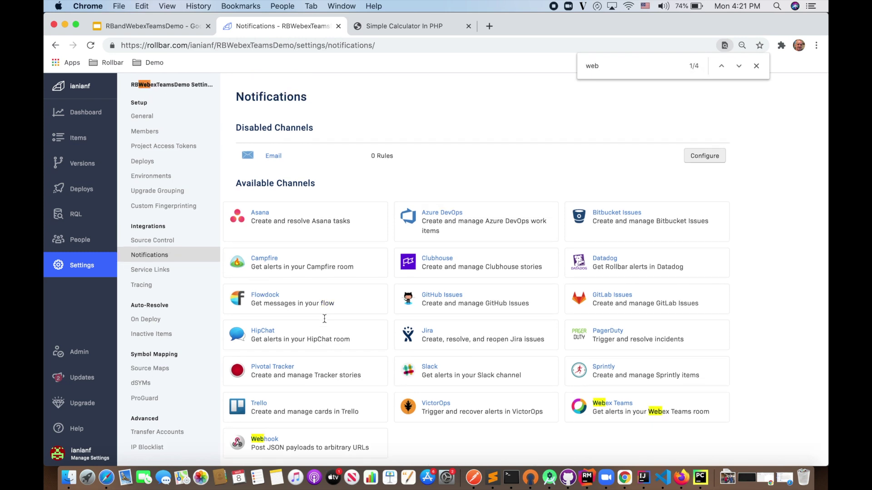
pyautogui.click(603, 405)
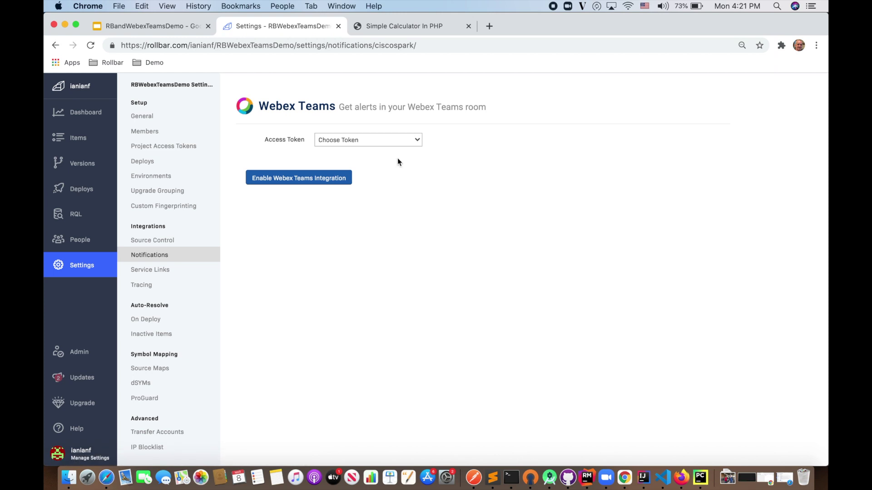
# - Enable the Webex Teams integration with the account's existing access token and send a test notification
pyautogui.click(397, 143)
pyautogui.click(386, 130)
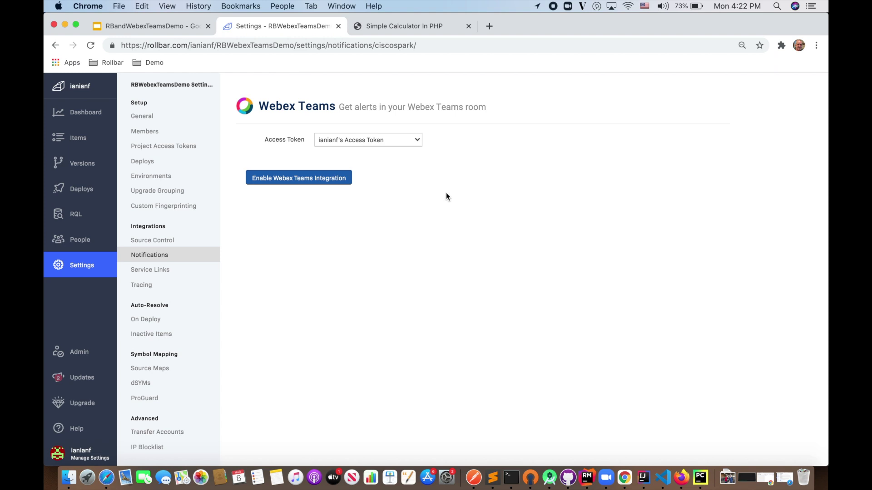
pyautogui.click(329, 179)
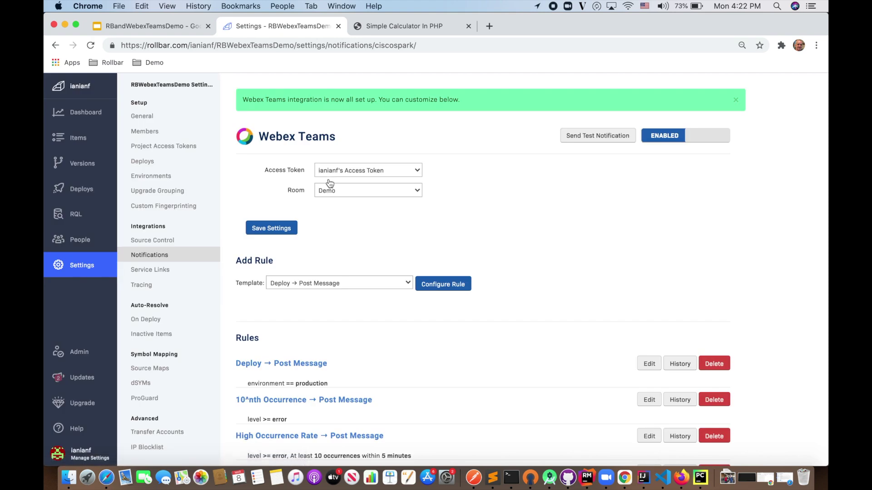
pyautogui.click(601, 136)
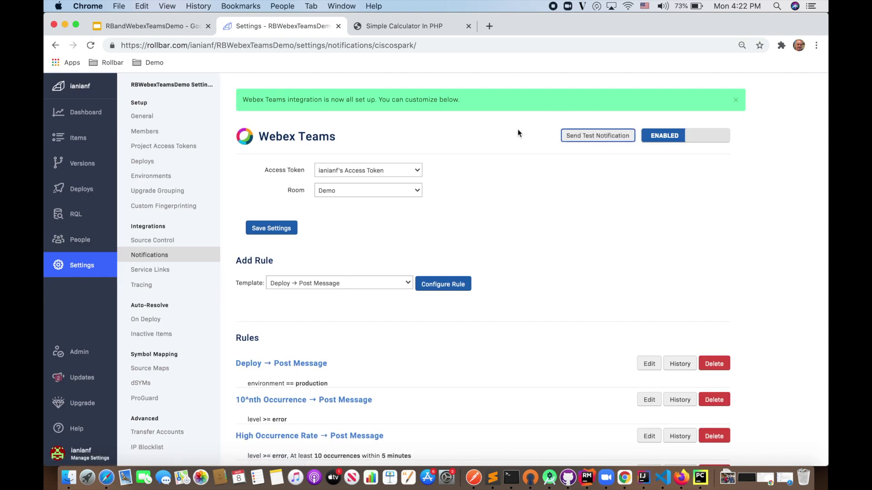
# - Open web.webex.com/dashboard in a new browser tab and check the Demo space's messages for the test notification
pyautogui.click(489, 26)
pyautogui.write('web')
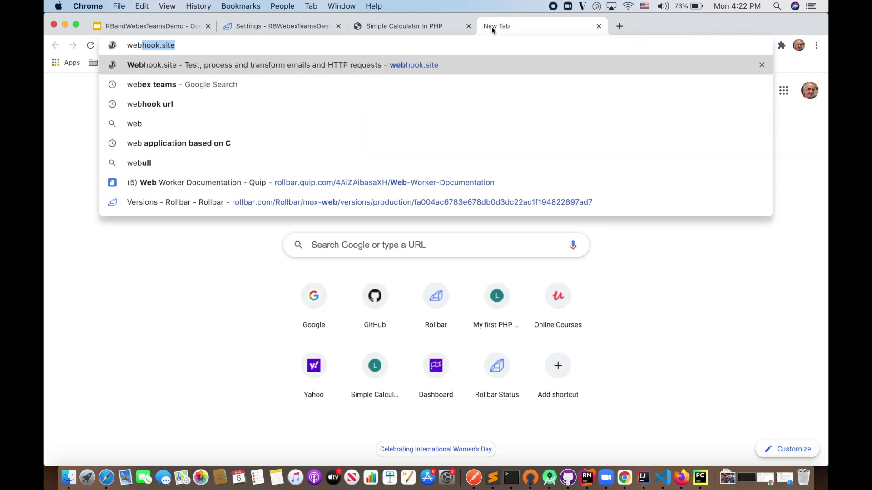
pyautogui.write('ex')
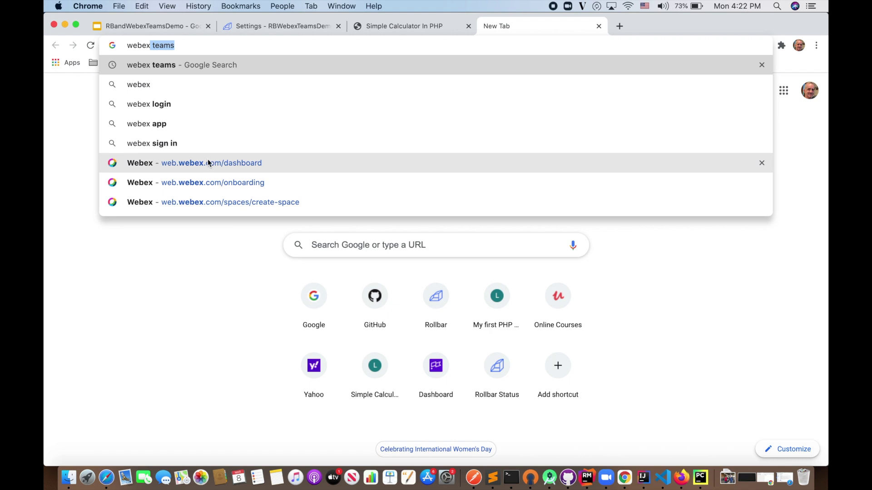
pyautogui.click(208, 161)
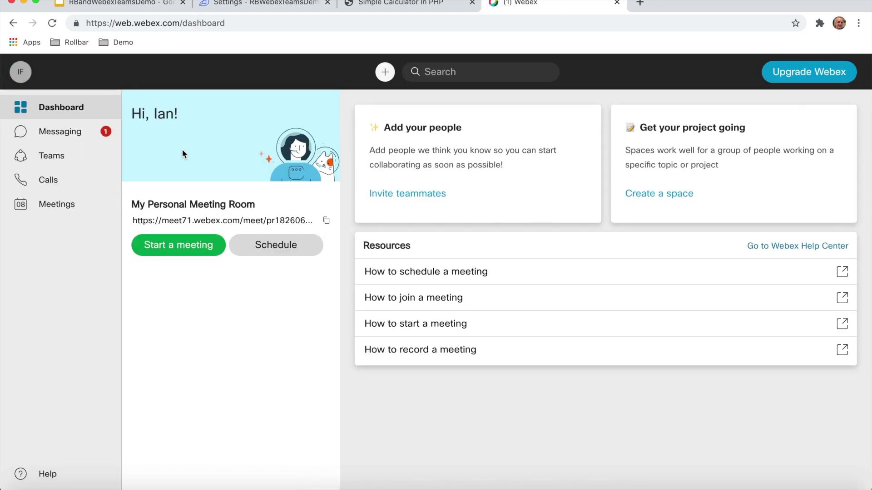
pyautogui.click(68, 136)
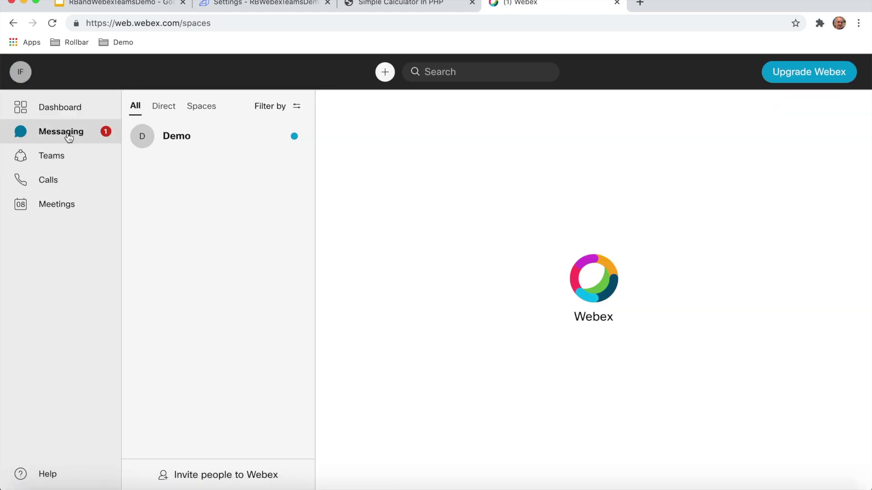
pyautogui.click(175, 140)
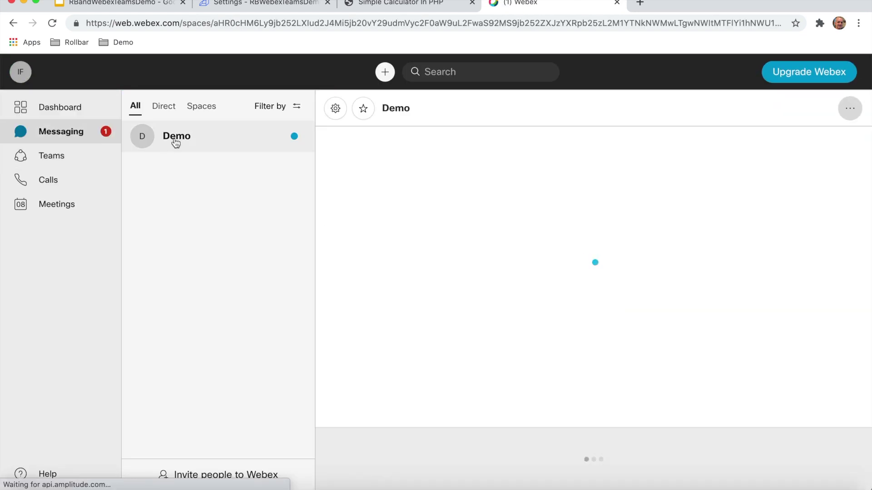
pyautogui.moveTo(671, 216); pyautogui.dragTo(363, 219)
pyautogui.click(389, 170)
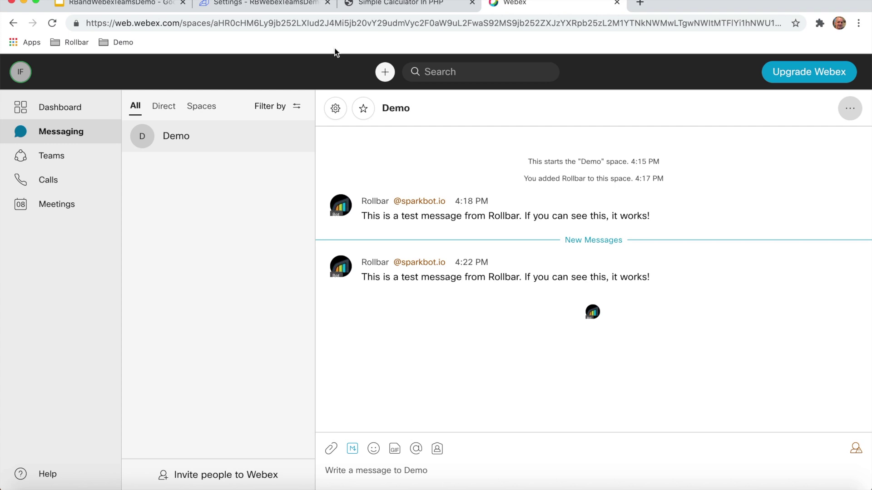
# - Return to the Rollbar settings and review the rules configured for the Webex Teams integration
pyautogui.click(278, 5)
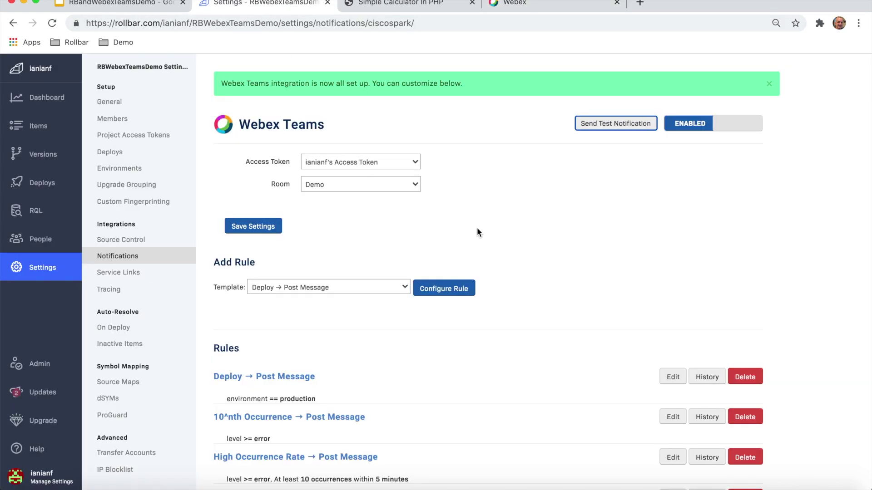
pyautogui.scroll(-3, 477, 230)
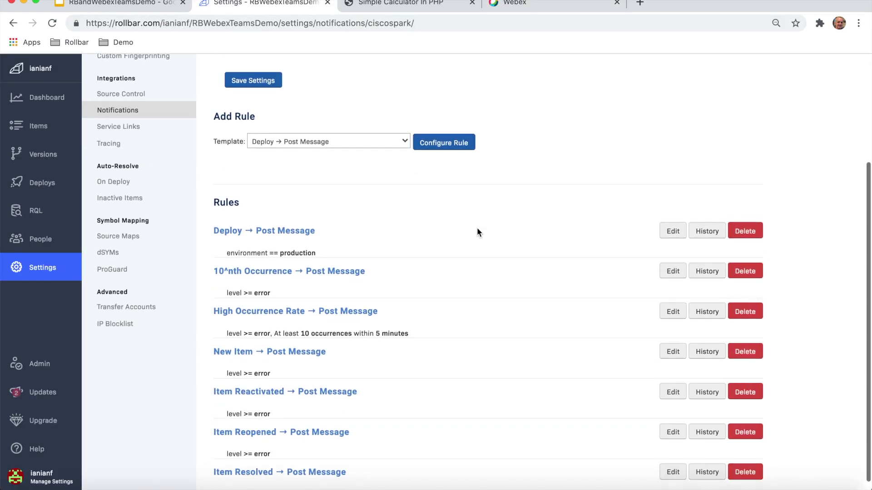
pyautogui.scroll(-1, 477, 228)
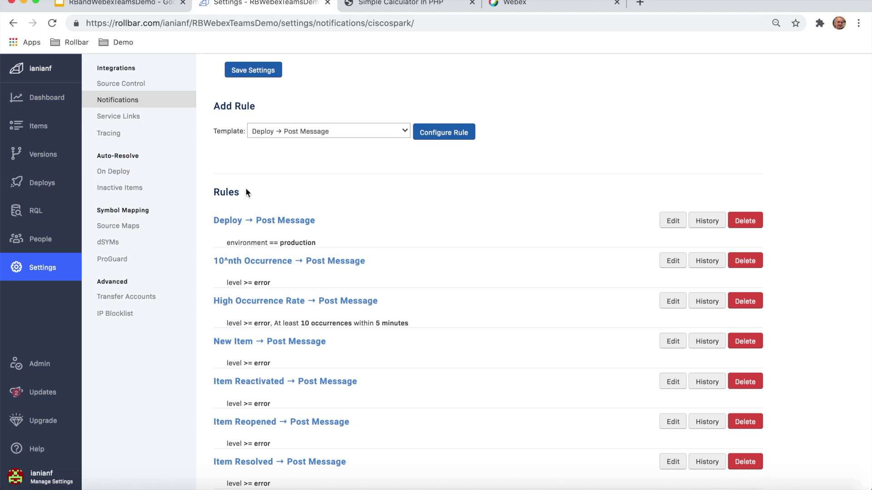
pyautogui.moveTo(247, 191); pyautogui.dragTo(213, 192)
pyautogui.click(265, 191)
# - Try editing the Item Reactivated rule with a level filter of >= Critical and an environment filter of == production
pyautogui.click(673, 383)
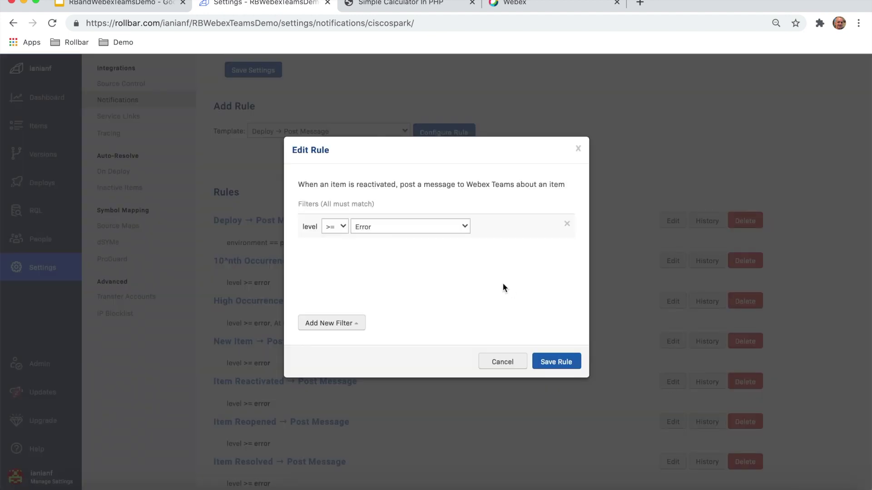
pyautogui.moveTo(335, 185); pyautogui.dragTo(490, 184)
pyautogui.click(489, 184)
pyautogui.click(448, 224)
pyautogui.click(417, 213)
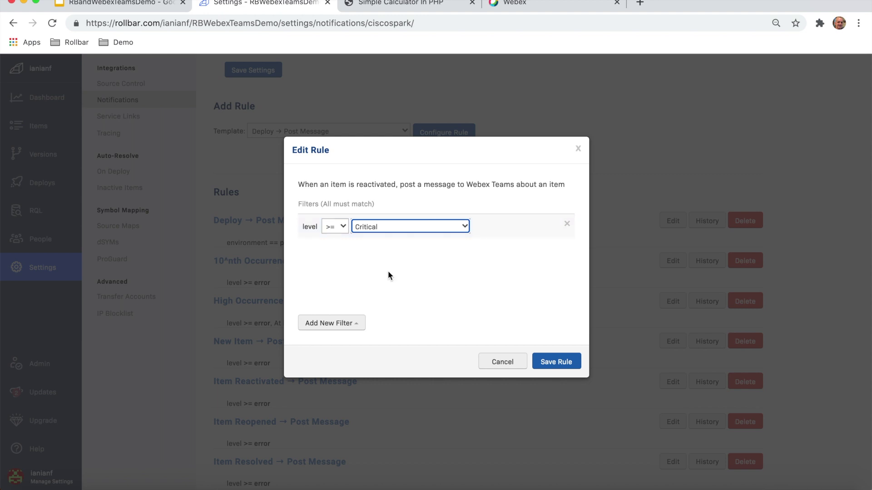
pyautogui.click(358, 327)
pyautogui.click(356, 213)
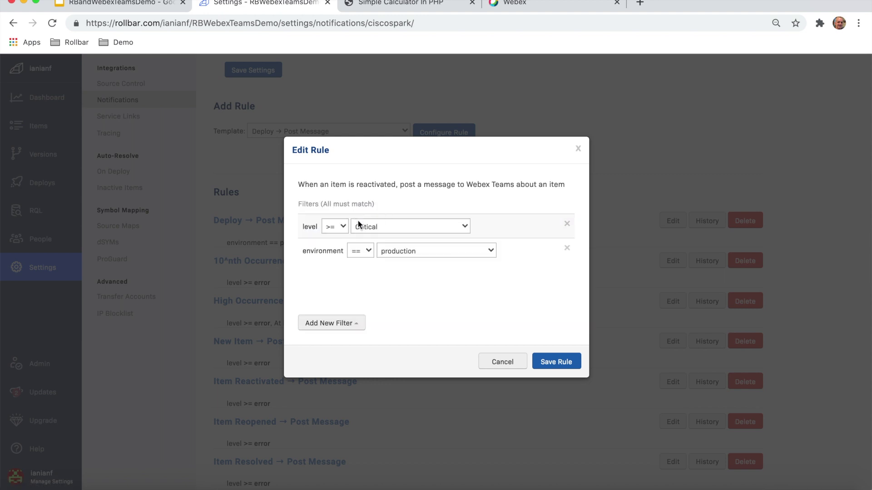
# - Try adding a stacktrace method filter with "test" and a context filter starting with "test", and discard the rule edits
pyautogui.click(356, 325)
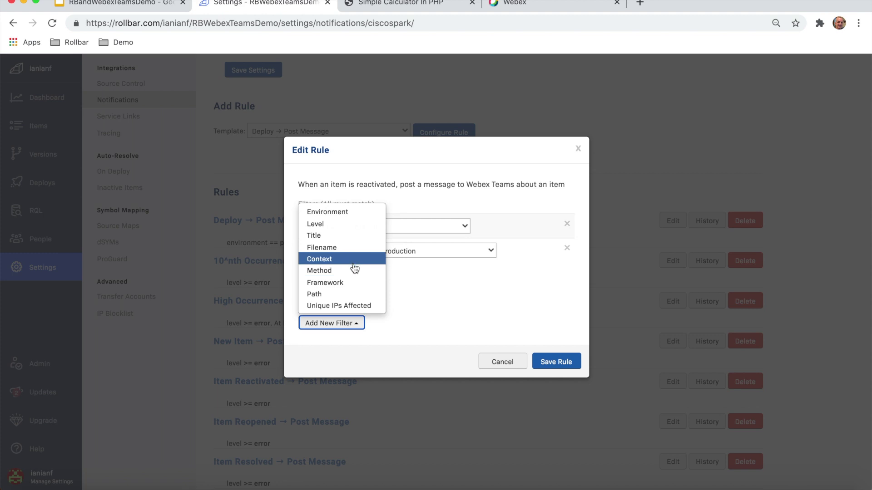
pyautogui.click(355, 271)
pyautogui.click(463, 279)
pyautogui.write('test')
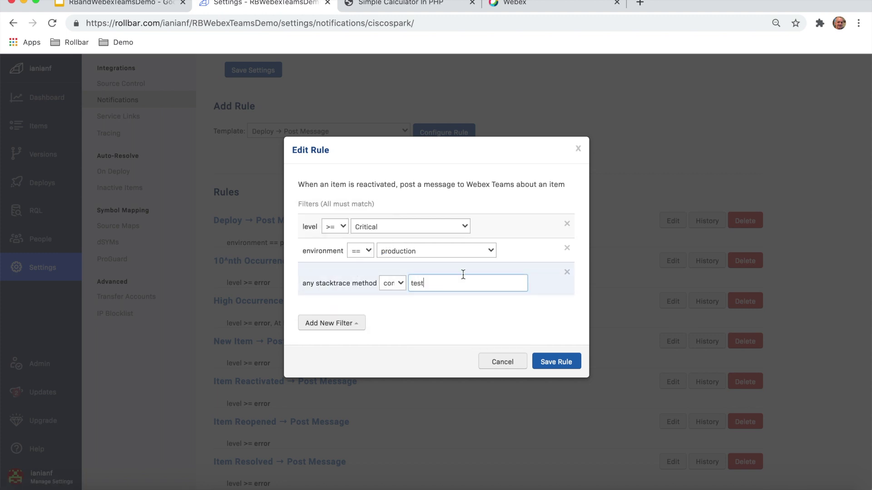
pyautogui.click(359, 325)
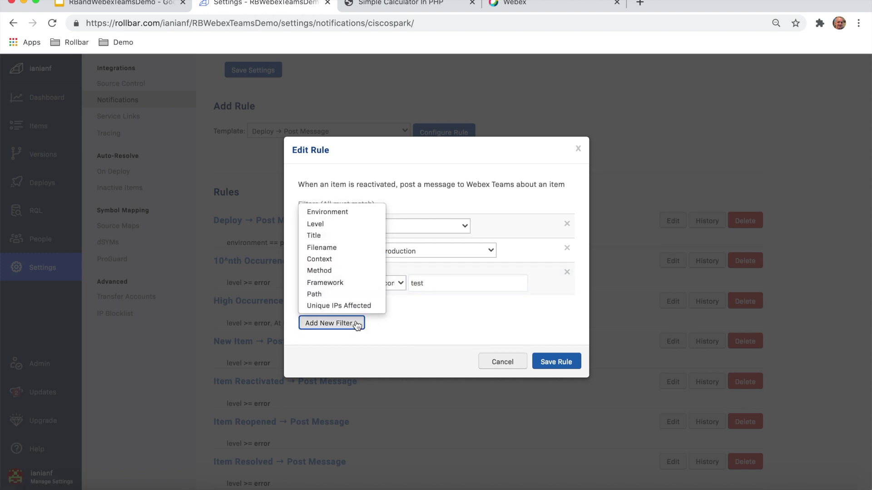
pyautogui.click(356, 263)
pyautogui.click(476, 313)
pyautogui.write('test')
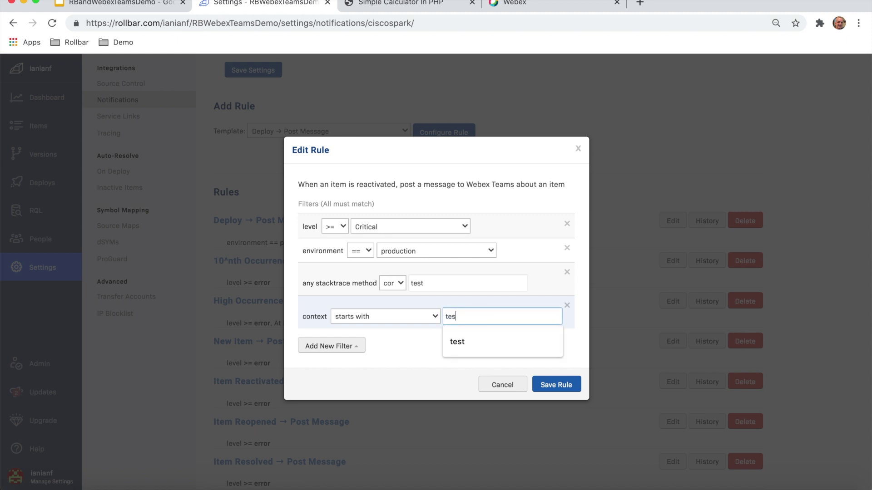
pyautogui.click(432, 337)
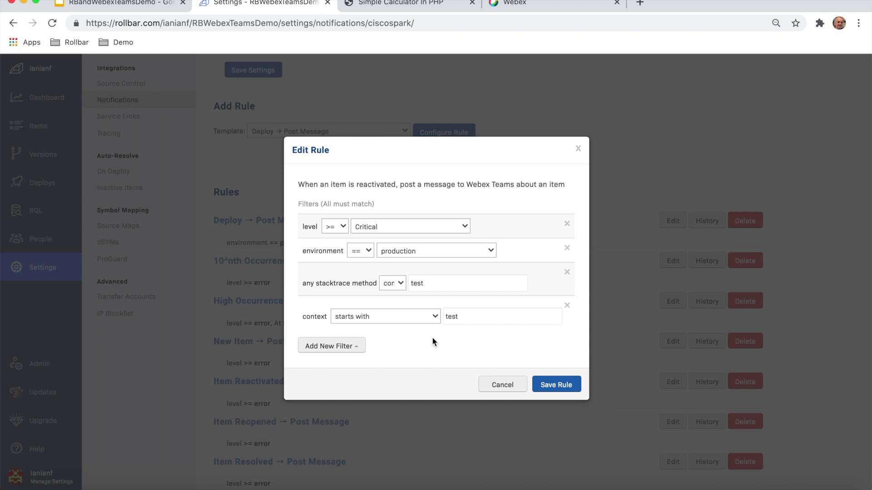
pyautogui.click(504, 385)
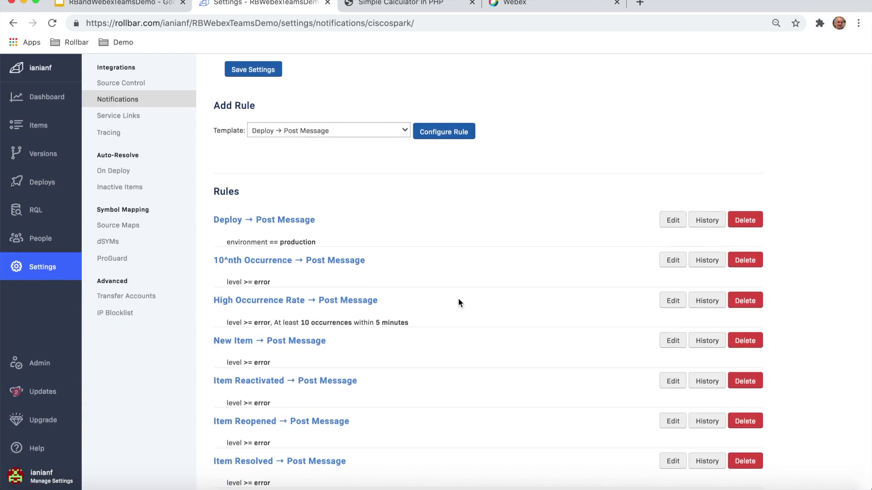
pyautogui.moveTo(380, 383); pyautogui.dragTo(274, 383)
pyautogui.click(383, 381)
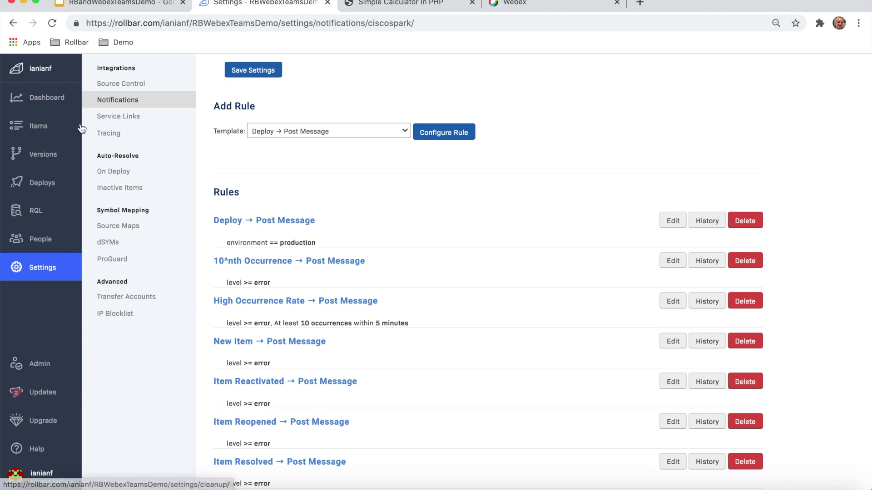
# - Mark all active items in the RBWebexTeamsDemo project as resolved
pyautogui.click(46, 126)
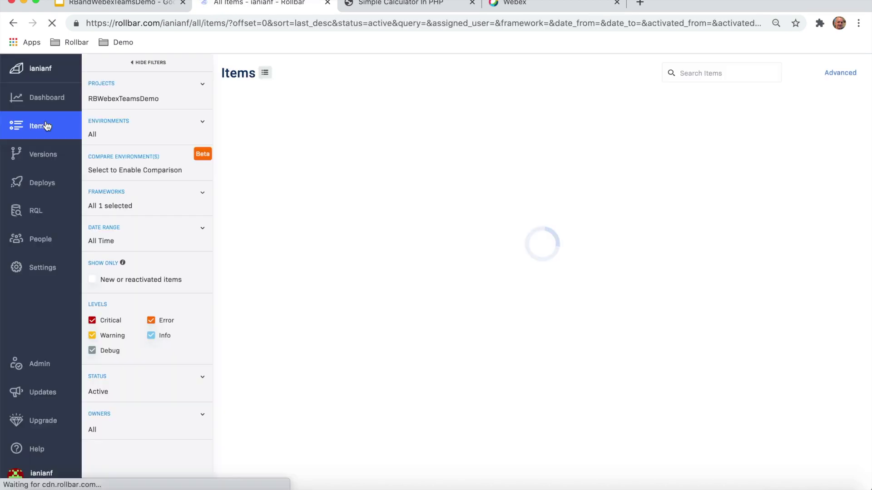
pyautogui.click(227, 106)
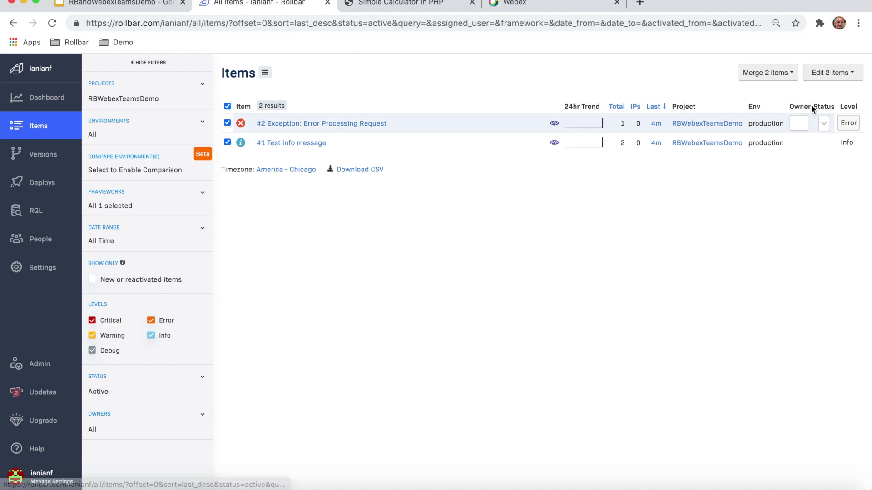
pyautogui.click(848, 74)
pyautogui.click(836, 172)
pyautogui.click(817, 209)
pyautogui.click(807, 200)
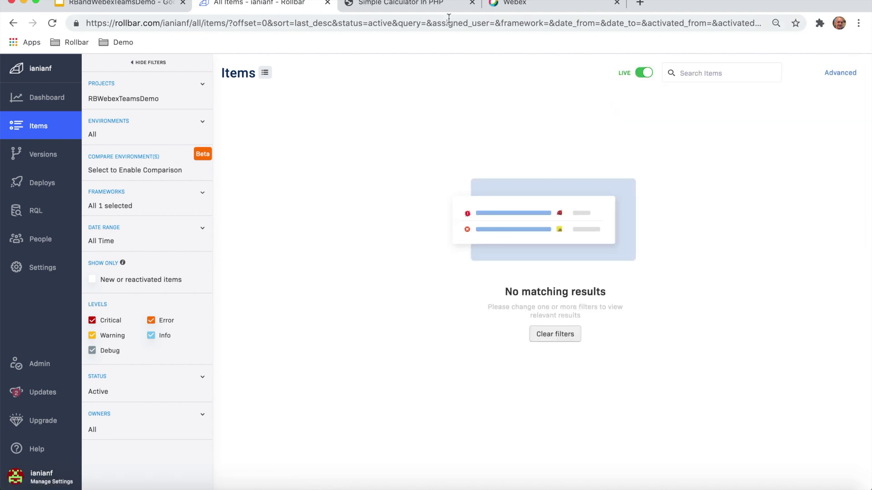
# - Submit 1 Plus a in the PHP calculator demo to trigger an error, and reload the calculator page
pyautogui.click(409, 4)
pyautogui.click(144, 125)
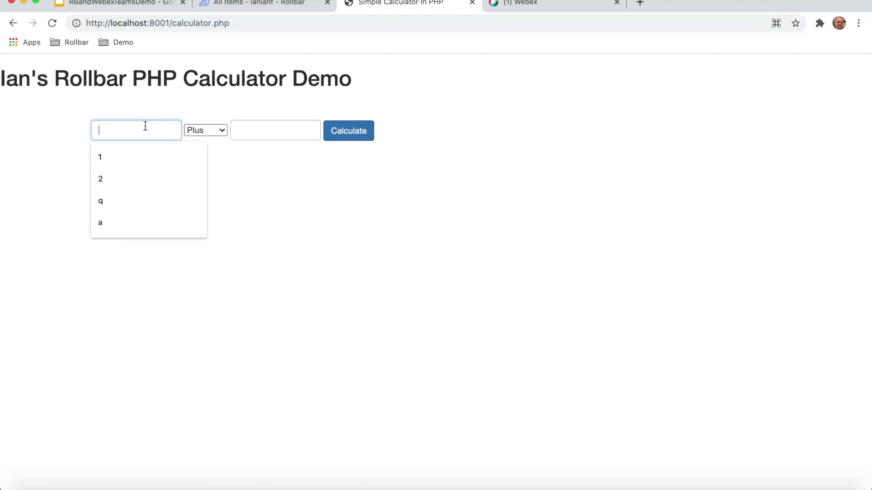
pyautogui.write('1')
pyautogui.click(264, 126)
pyautogui.write('a')
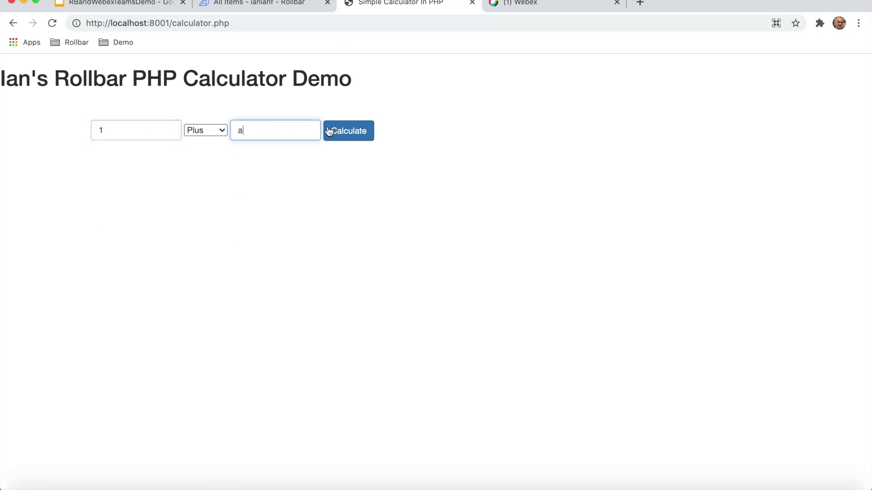
pyautogui.click(342, 133)
pyautogui.click(292, 23)
pyautogui.press('Return')
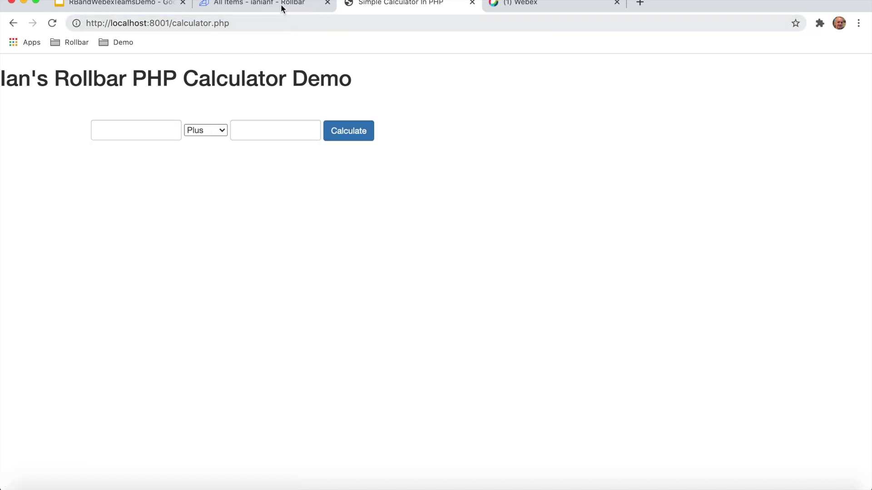
# - Check Rollbar's items list and the Webex Demo space, and open the item link in the Resolved message
pyautogui.click(283, 8)
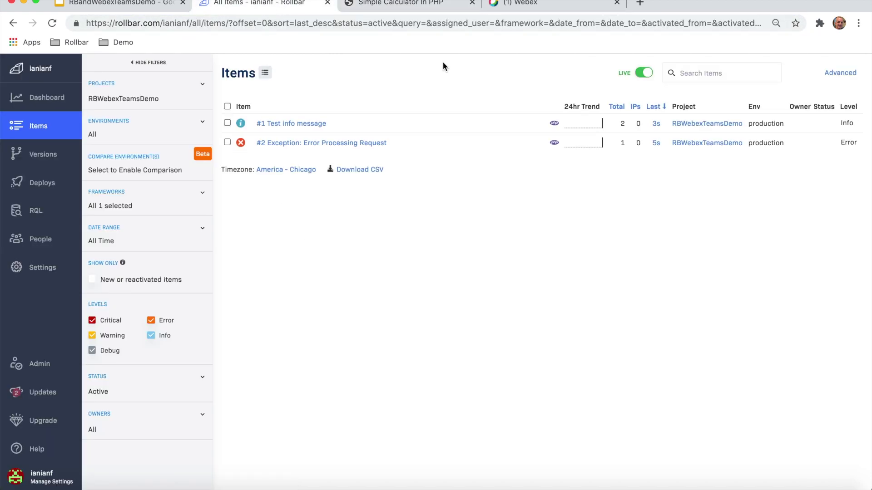
pyautogui.click(516, 6)
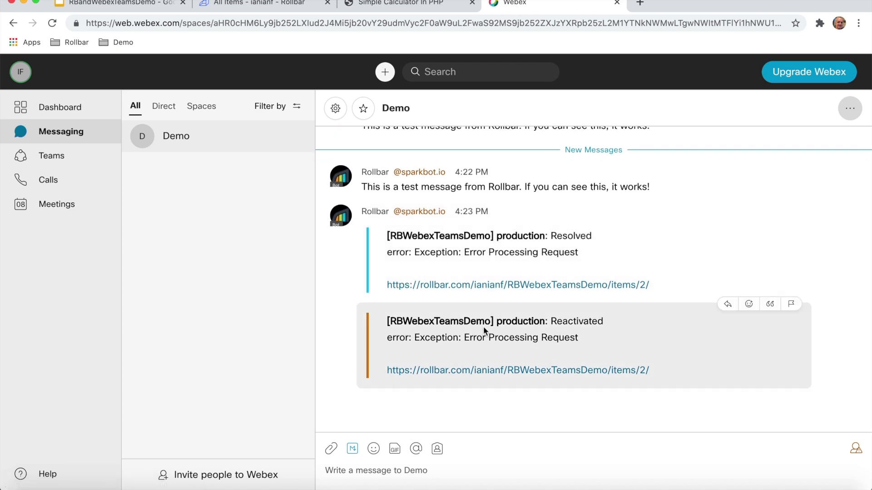
pyautogui.click(553, 254)
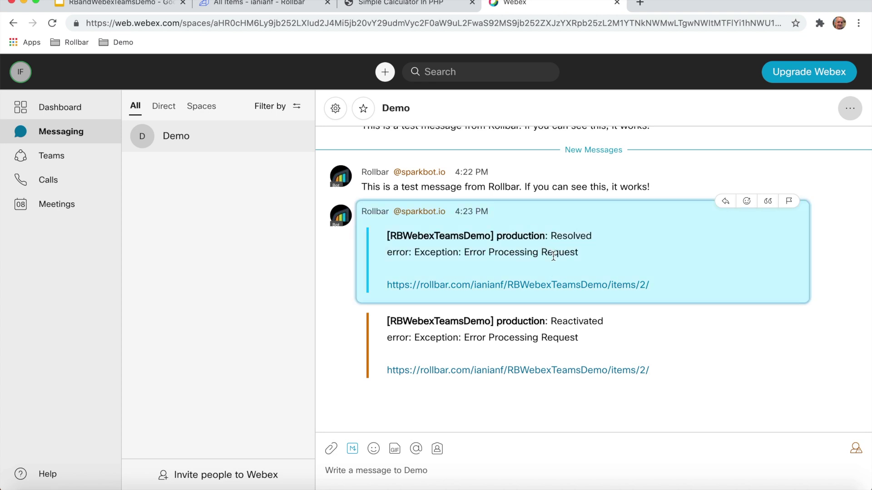
pyautogui.click(562, 286)
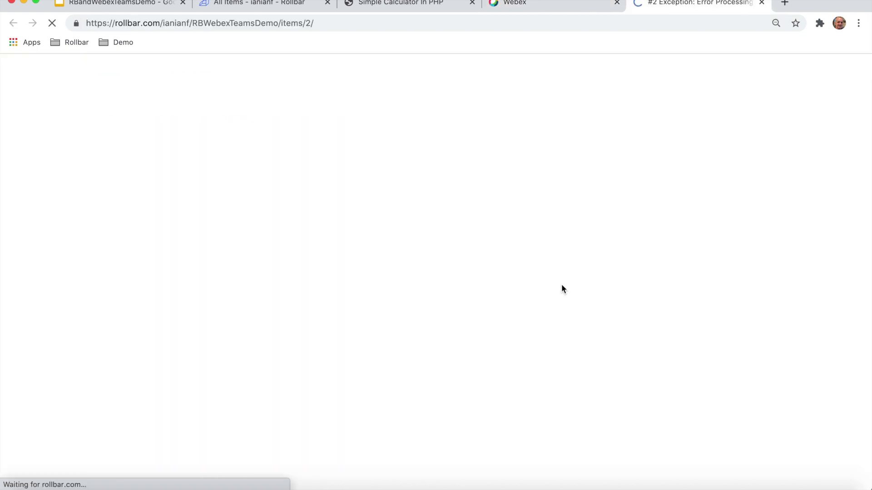